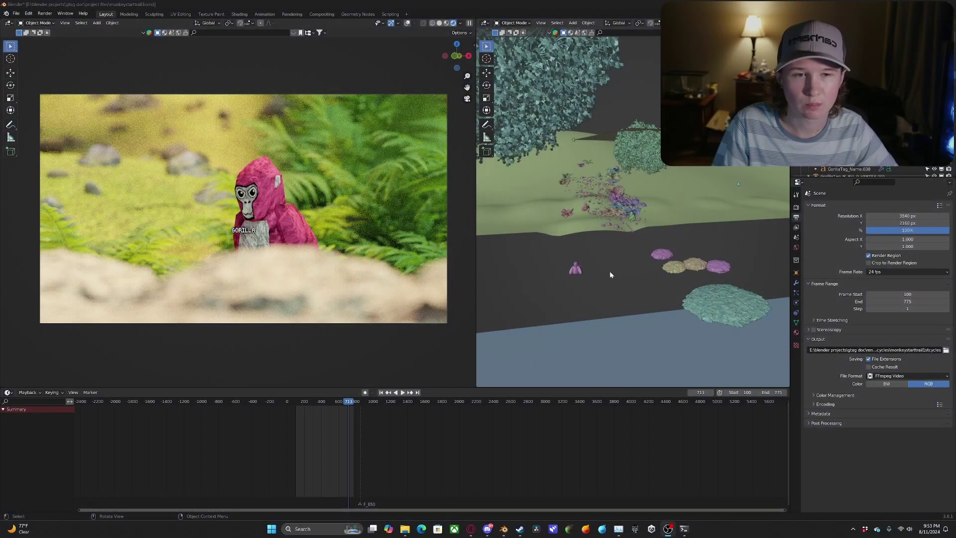
- Change the render output File Format from FFmpeg video to PNG
middle_click_drag(610, 274, 548, 278)
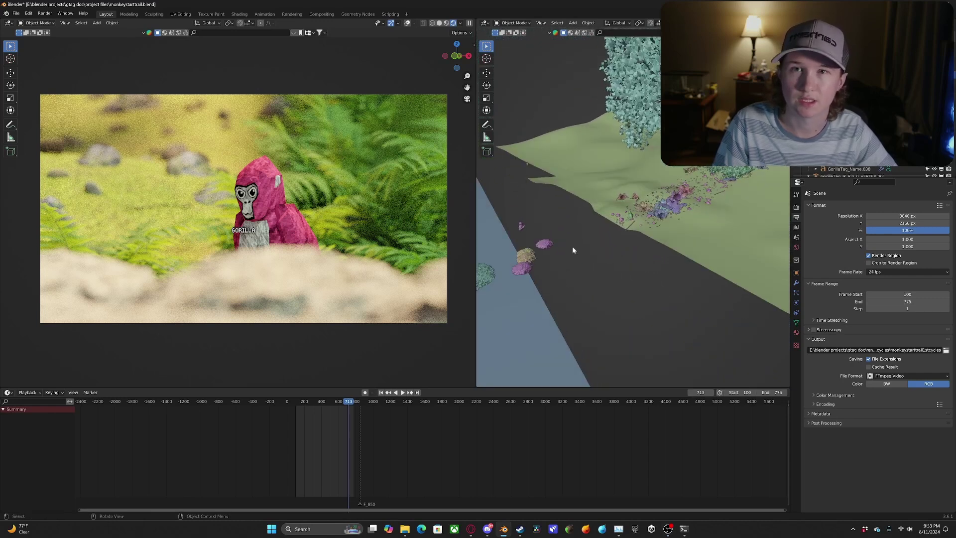
middle_click_drag(573, 250, 617, 270)
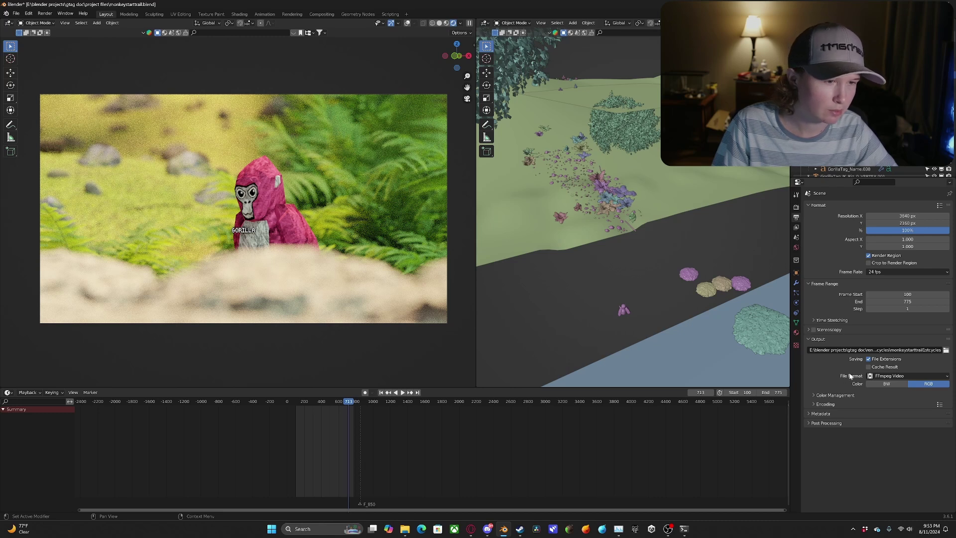
left_click(903, 377)
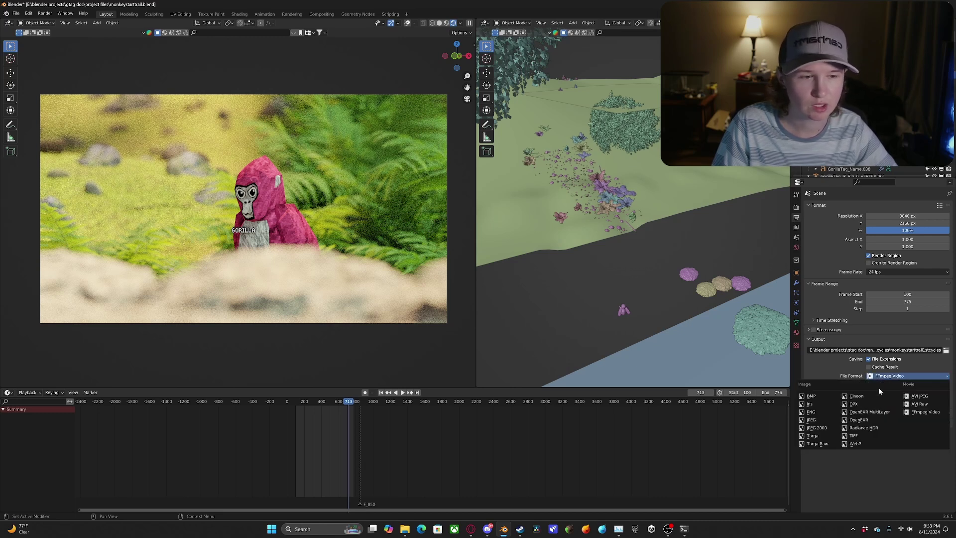
left_click(824, 413)
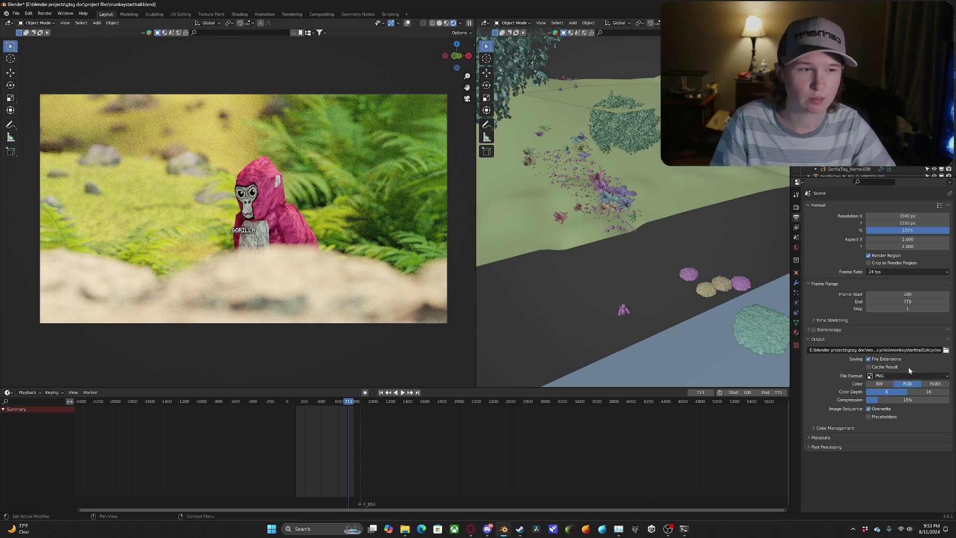
- Trim the output path up to renders, then accept the gtag doc water 5 subfolder
left_click(945, 350)
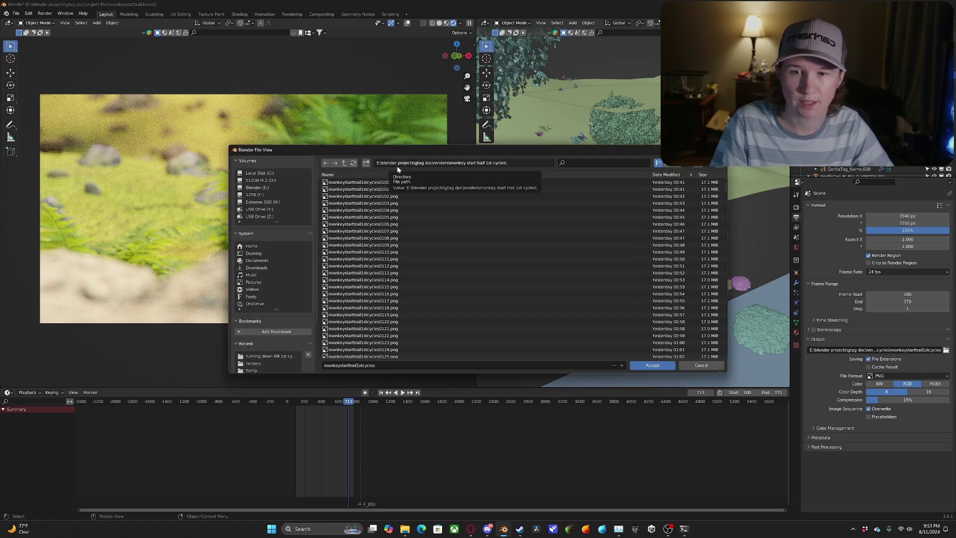
left_click(506, 162)
left_click_drag(505, 163, 455, 162)
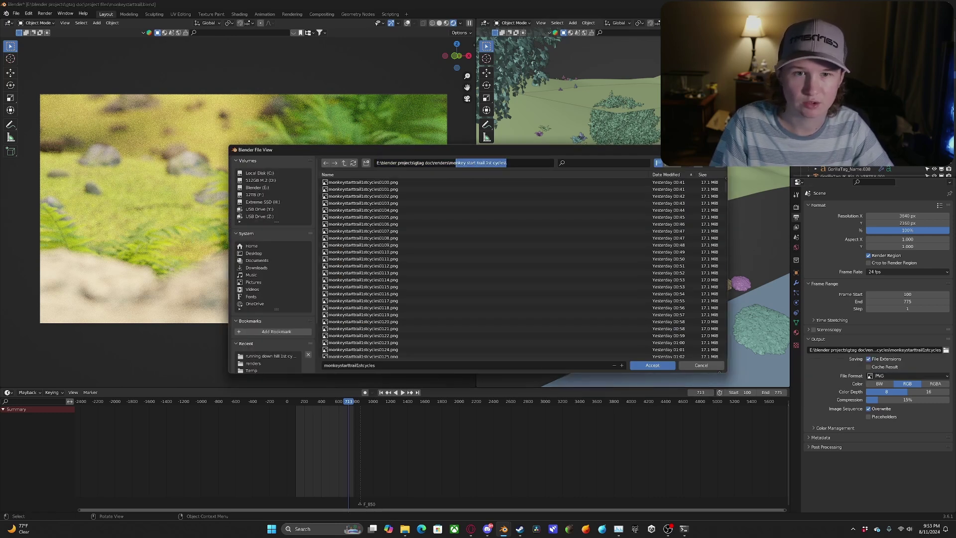
key("BackSpace")
key("Return")
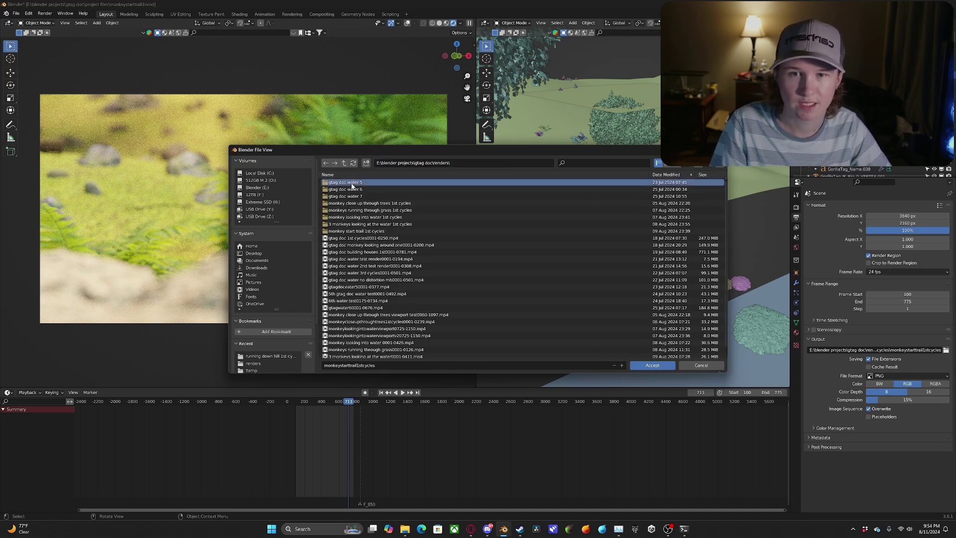
double_click(348, 182)
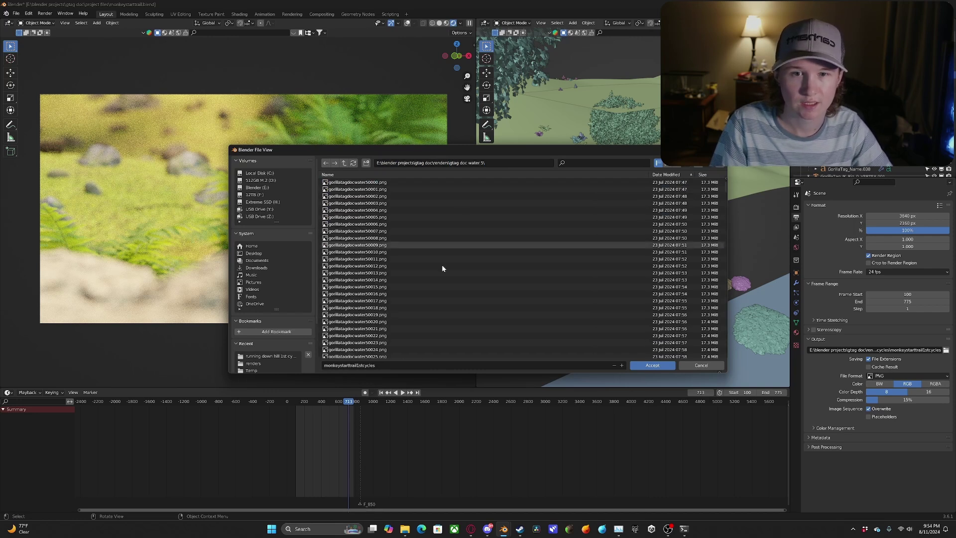
left_click(652, 366)
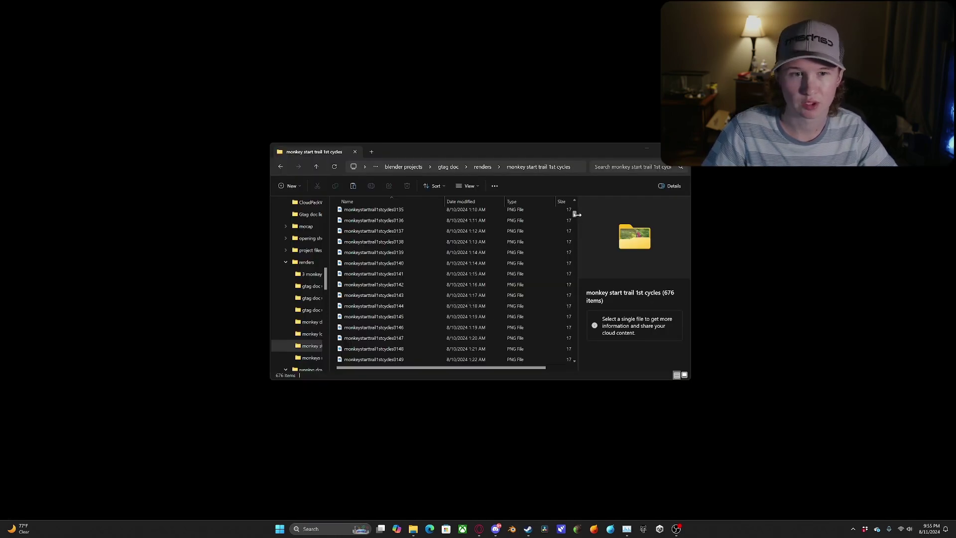
- Scroll through the PNG frames in the monkey start trail 1st cycles folder
left_click_drag(575, 215, 573, 363)
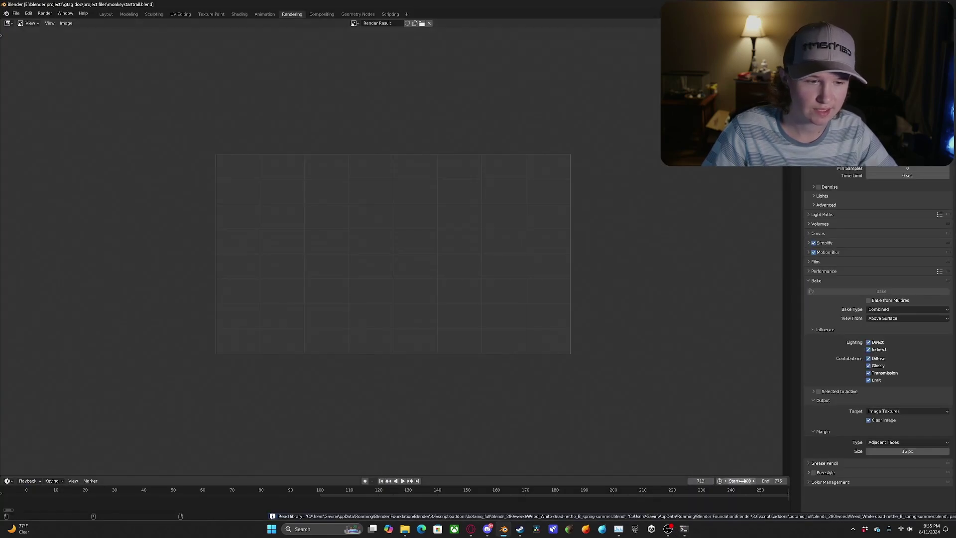
- Edit the Start frame value in the timeline
left_click(743, 480)
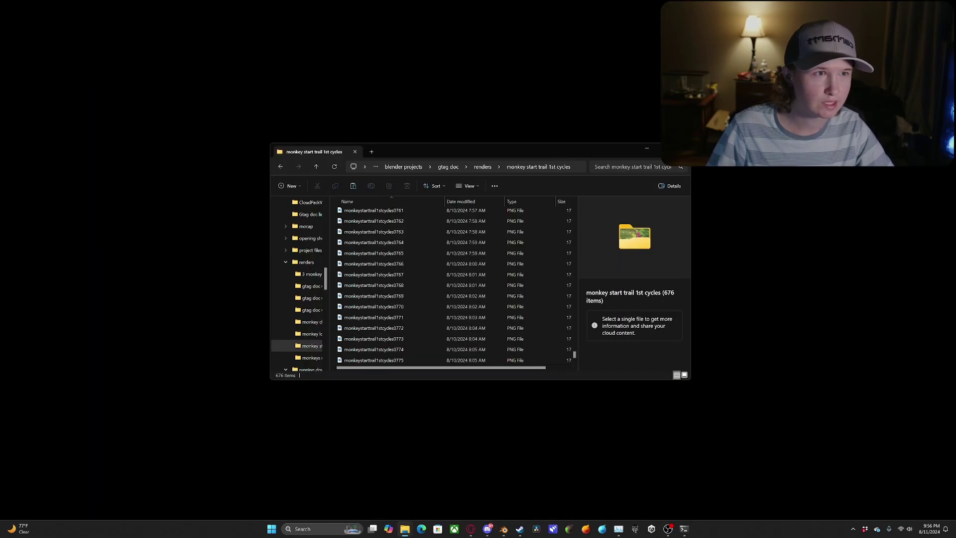
- Open monkeystarttrail1stcycles0732.png in the image viewer
scroll(430, 307, "up", 5)
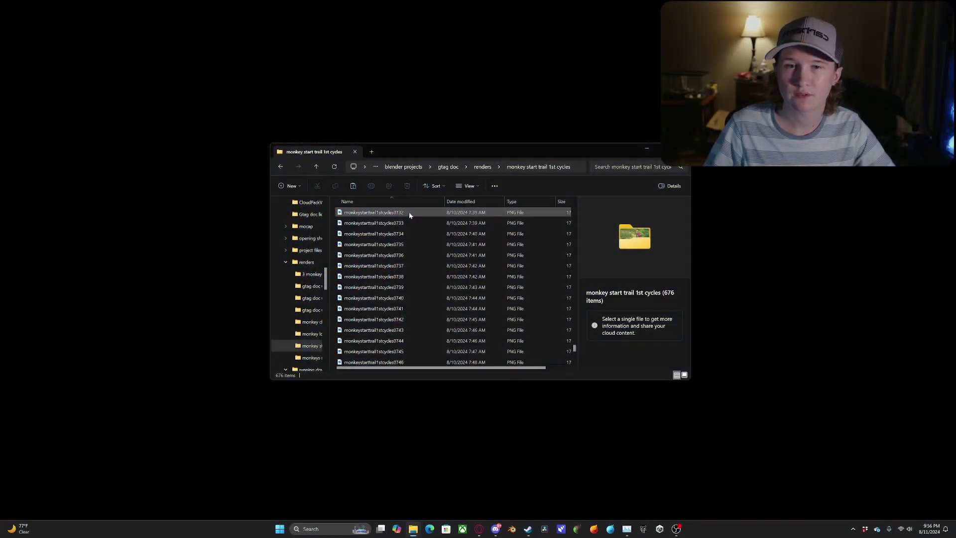
double_click(410, 214)
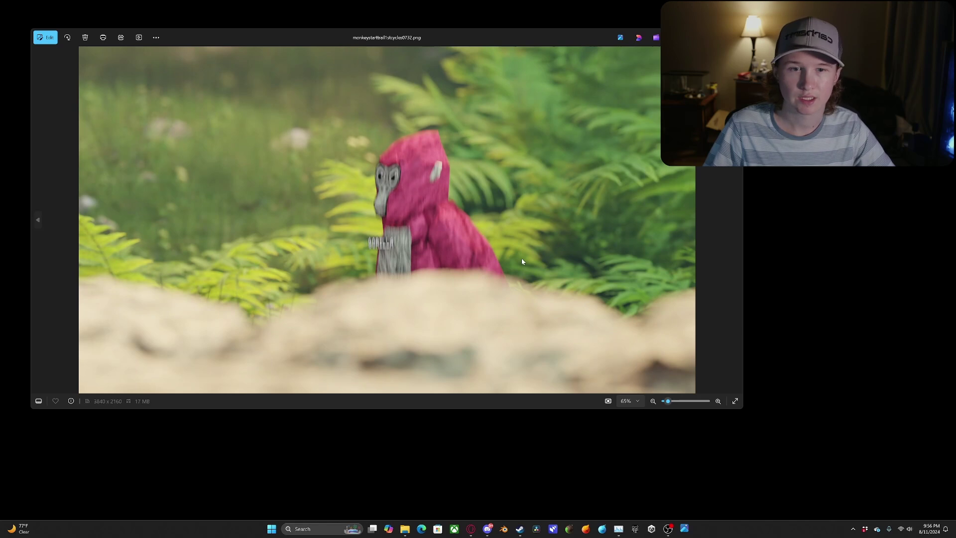
- Step forward three frames past 0732 in Photos, then close it and relaunch Blender
key("Right")
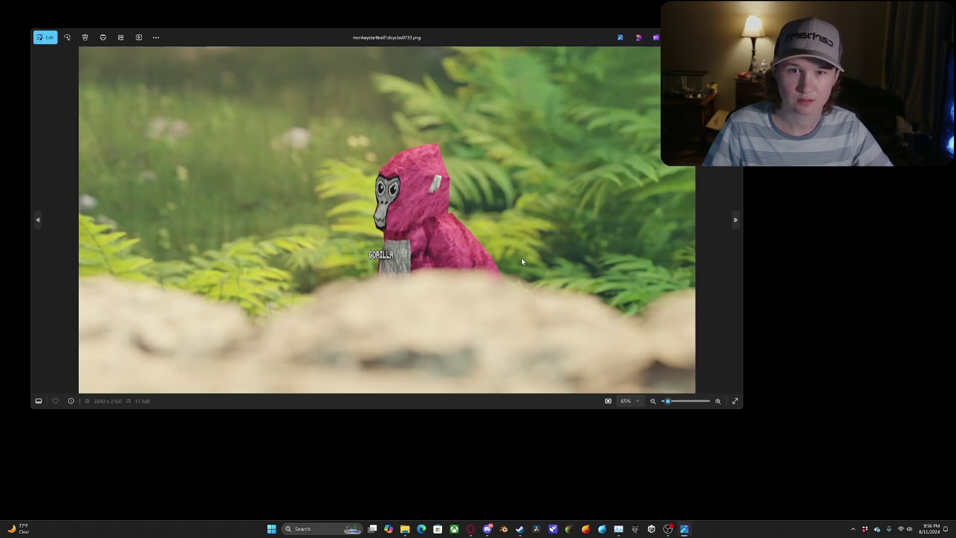
key("Right")
key("Right")
key("Right")
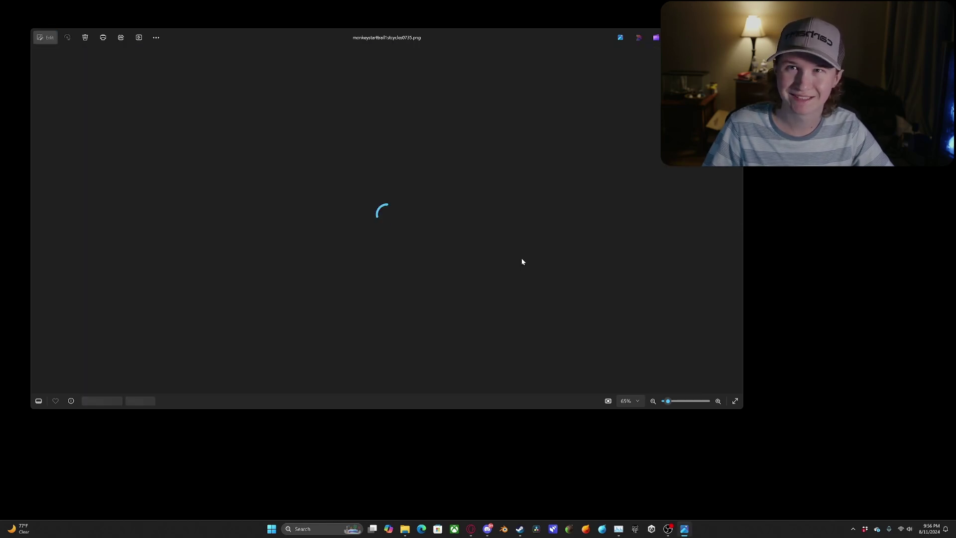
key("Right")
key("Right")
key("Right")
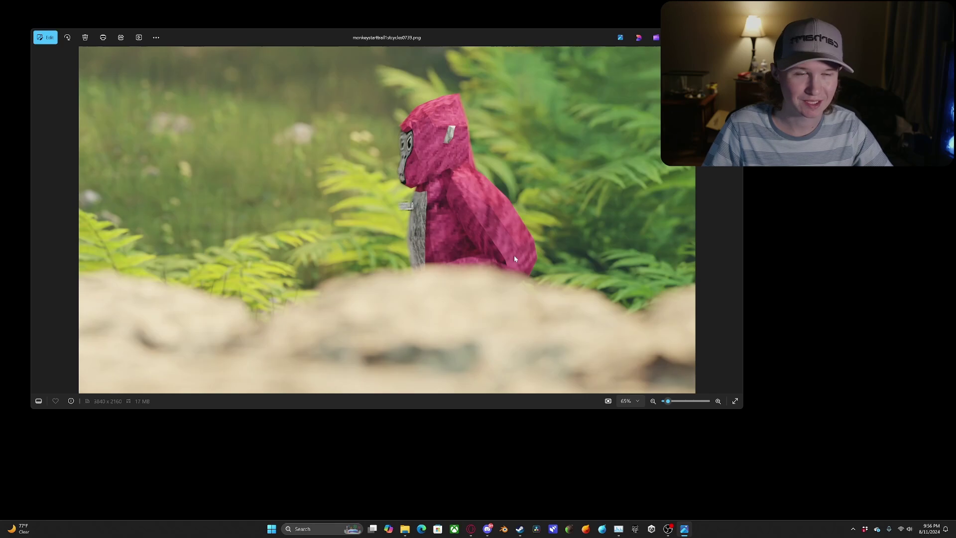
key("alt+F4")
left_click(503, 529)
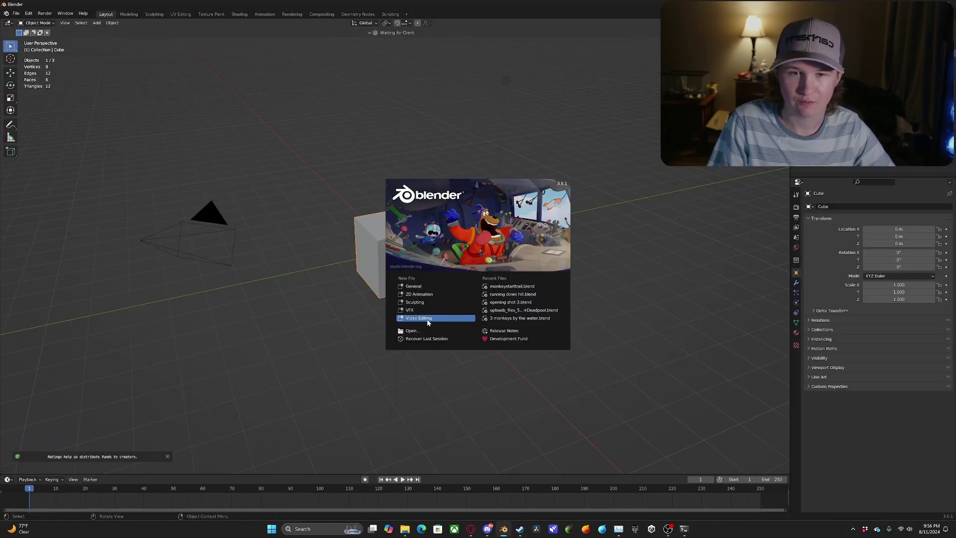
- Start a Video Editing project and add all gtag doc water 5 PNGs as one image strip
left_click(438, 331)
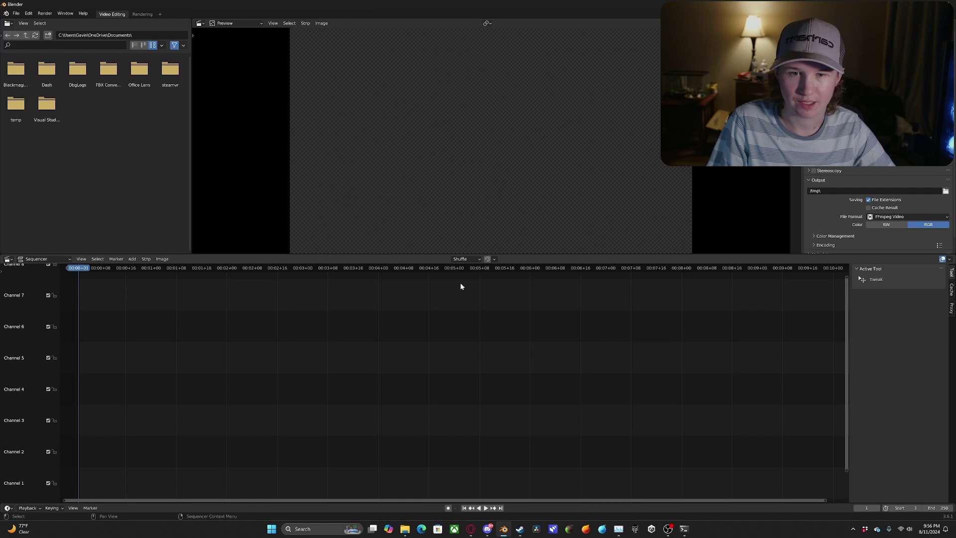
left_click(132, 258)
left_click(149, 306)
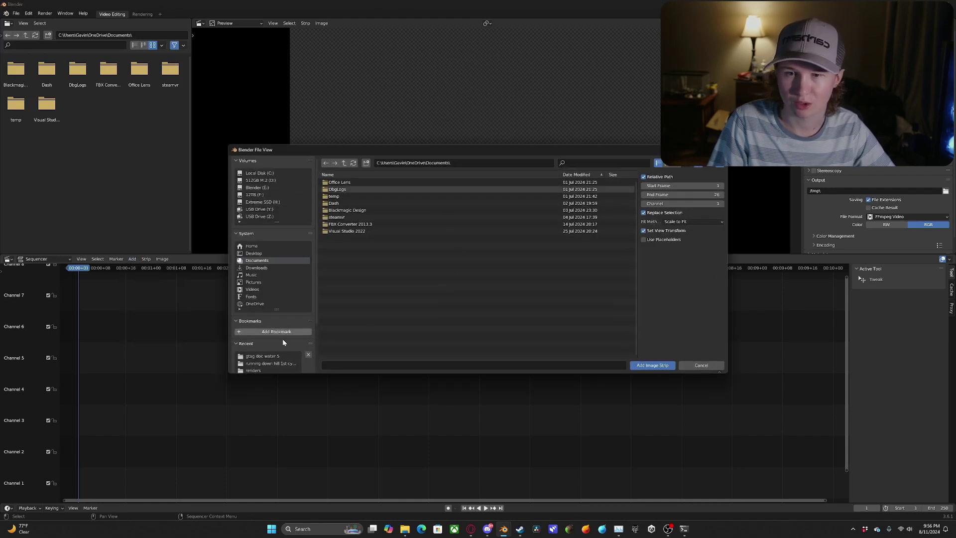
left_click(270, 356)
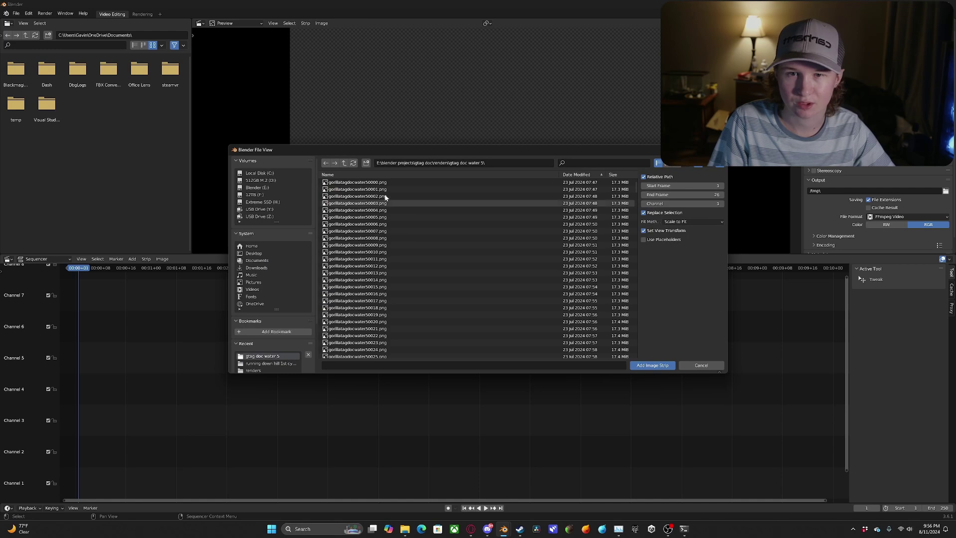
left_click(378, 183)
key("a")
left_click(652, 365)
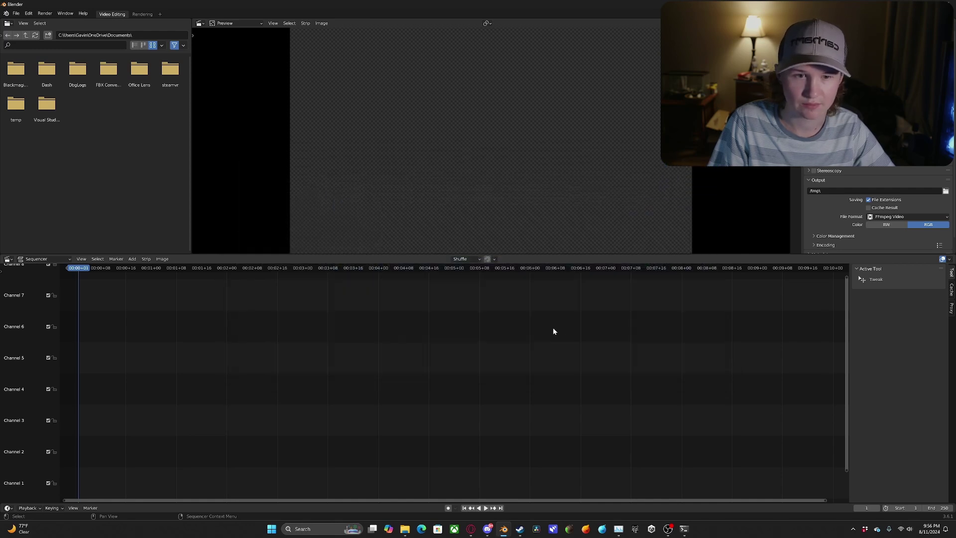
scroll(458, 356, "down", 8)
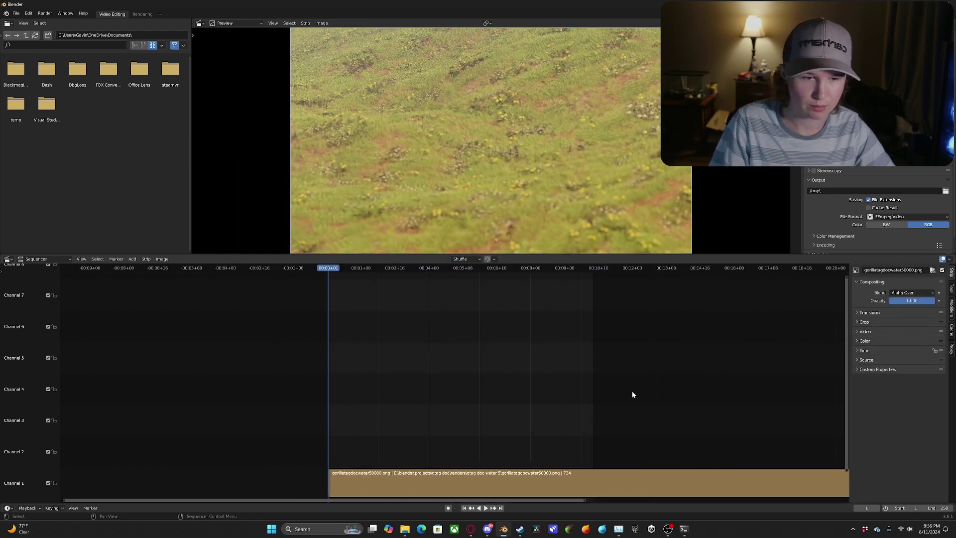
- Set the scene end frame to 734 to match the image strip
middle_click_drag(632, 393, 494, 408)
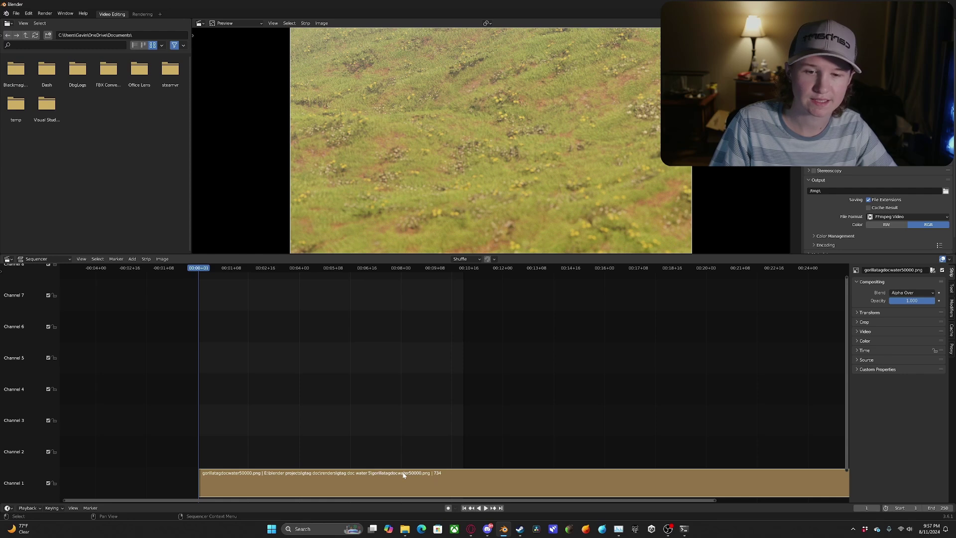
left_click(931, 508)
type("7")
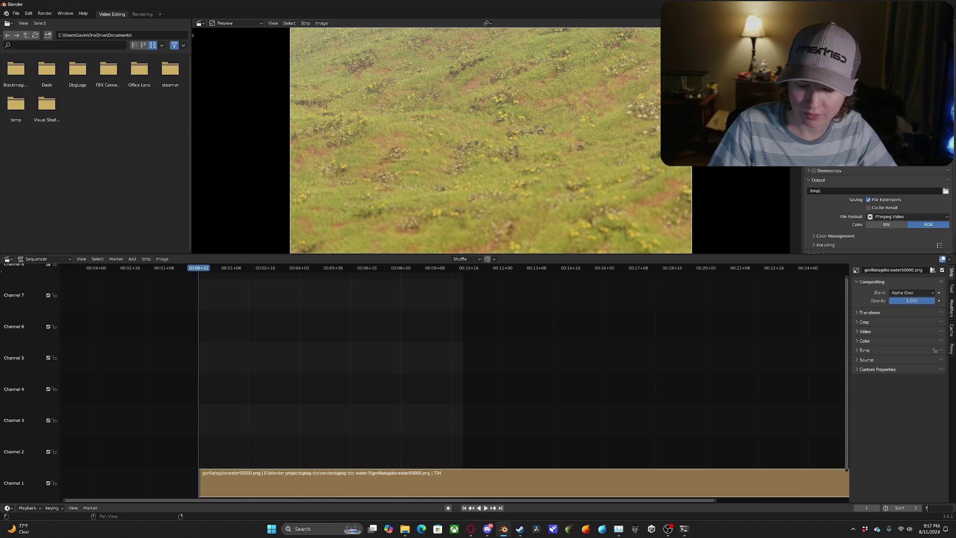
type("34")
key("Return")
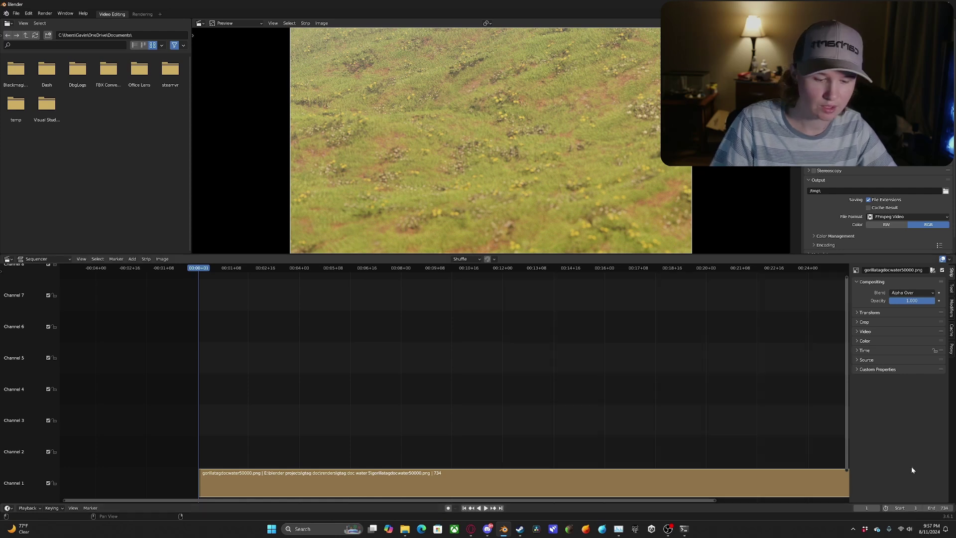
- Play the sequence to preview it, then stop playback
scroll(628, 365, "down", 5)
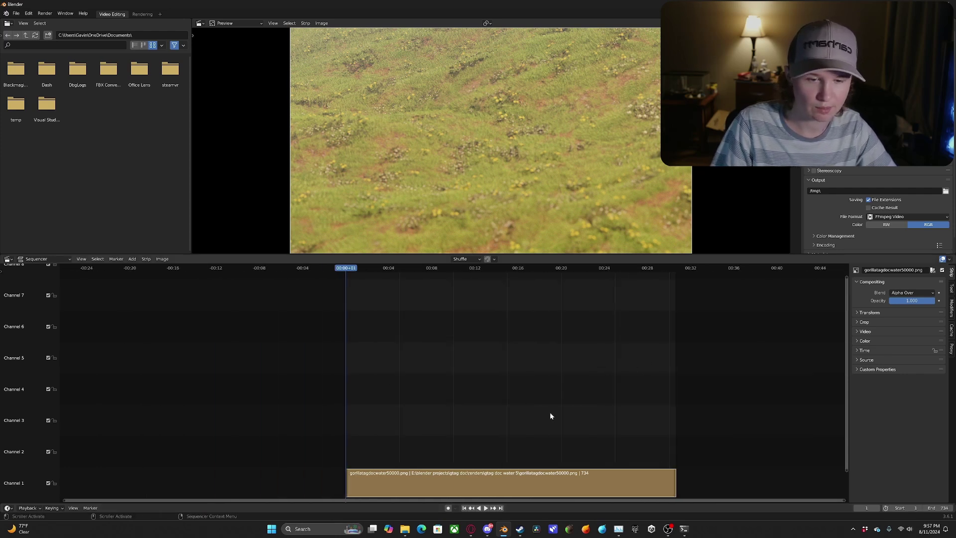
key("space")
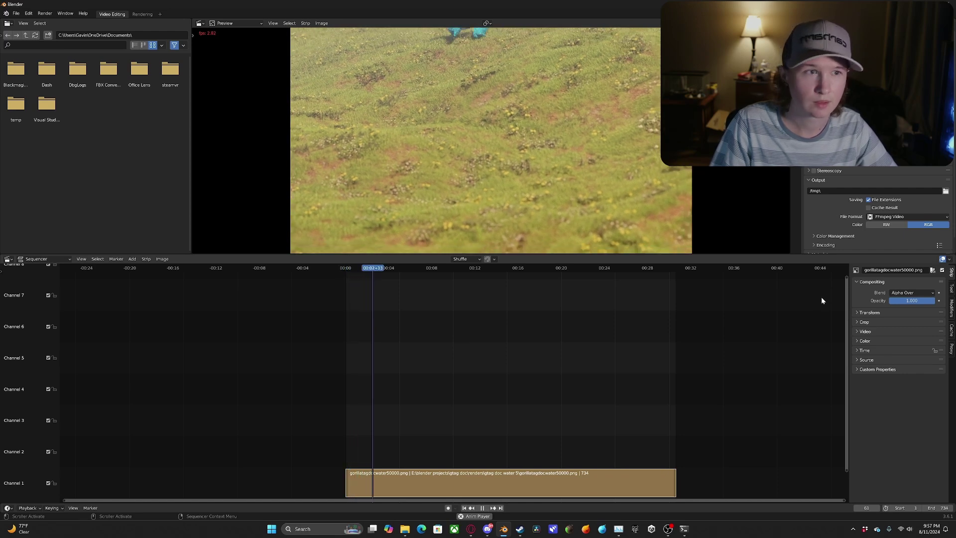
key("space")
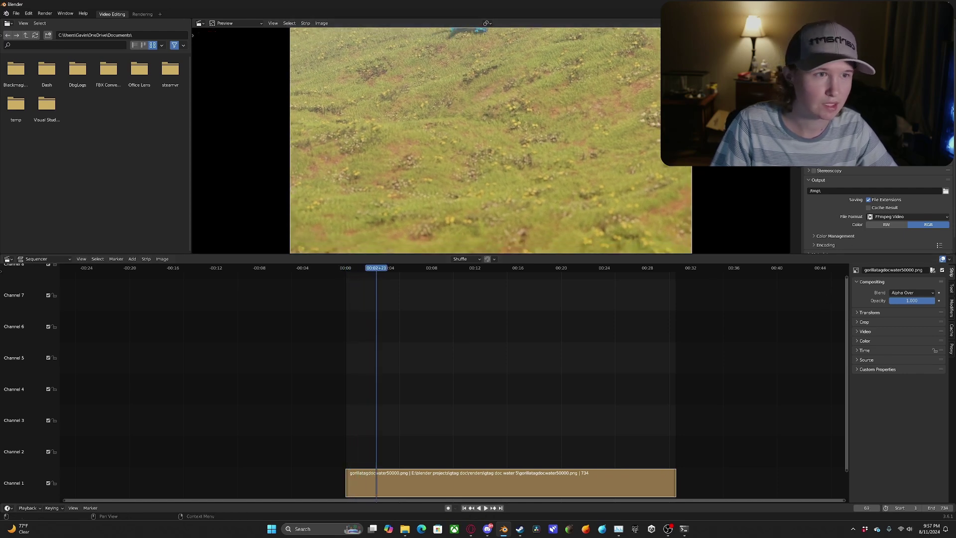
left_click(946, 192)
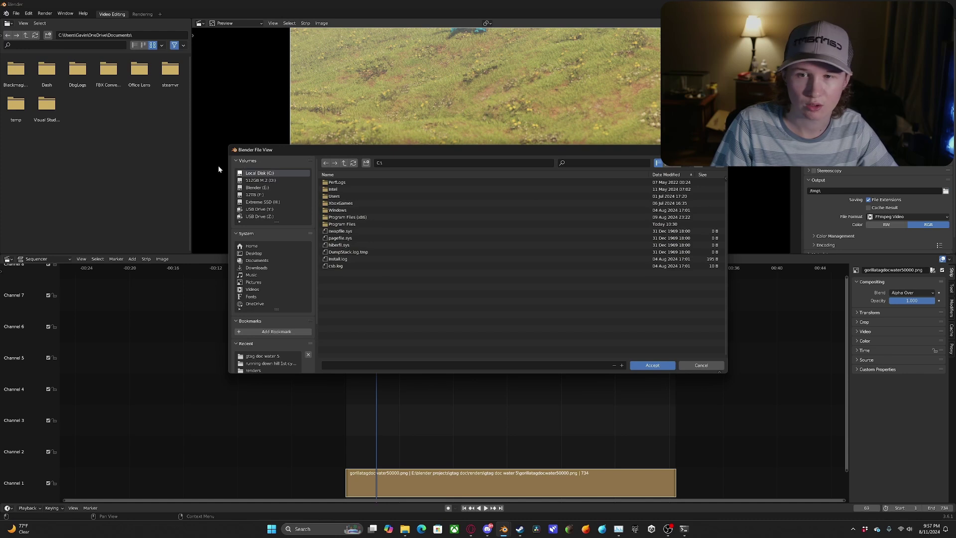
- Set the output path to drive E: with a randomly typed placeholder file name
left_click(259, 188)
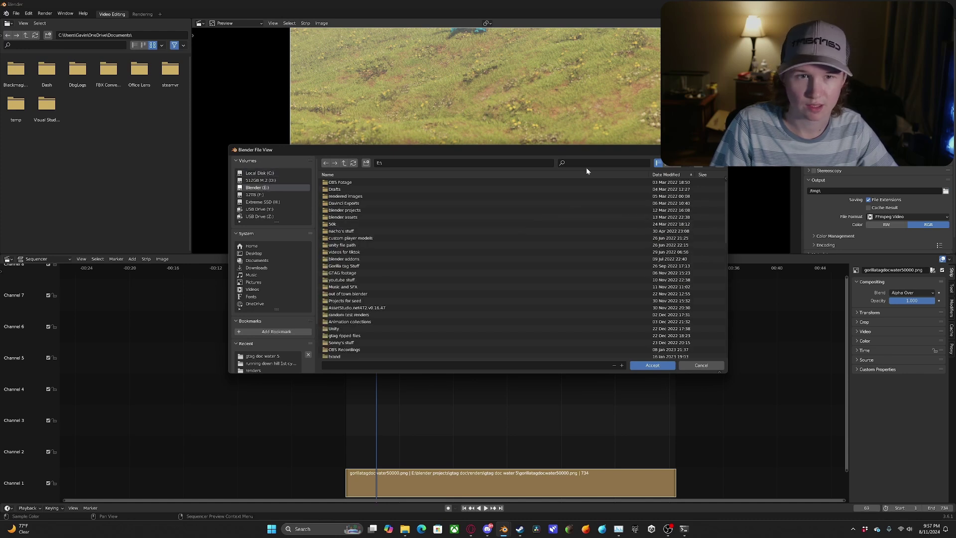
left_click(399, 365)
type("hjdfvahgyvjdsag")
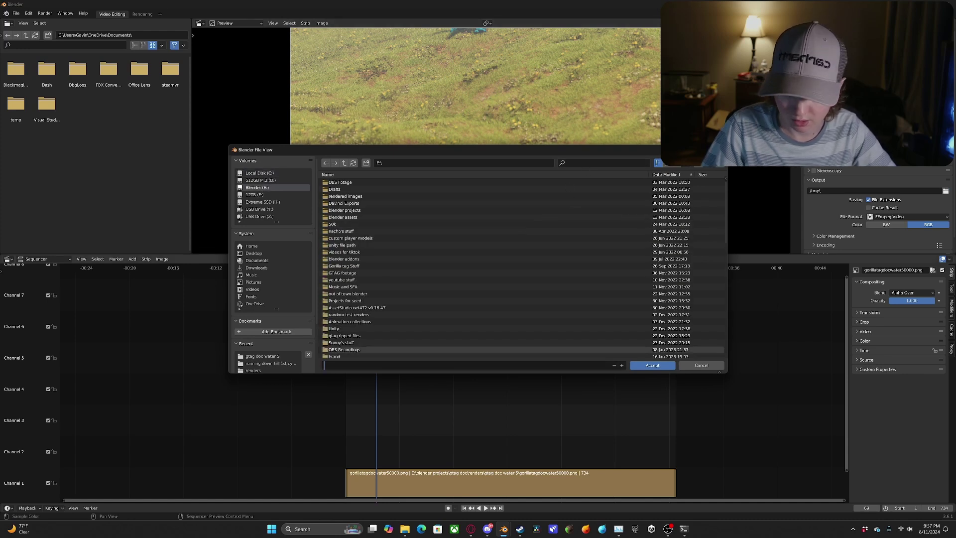
type("vbhfdagvyhjfdevhgdyuajivhgdshvbdhfc")
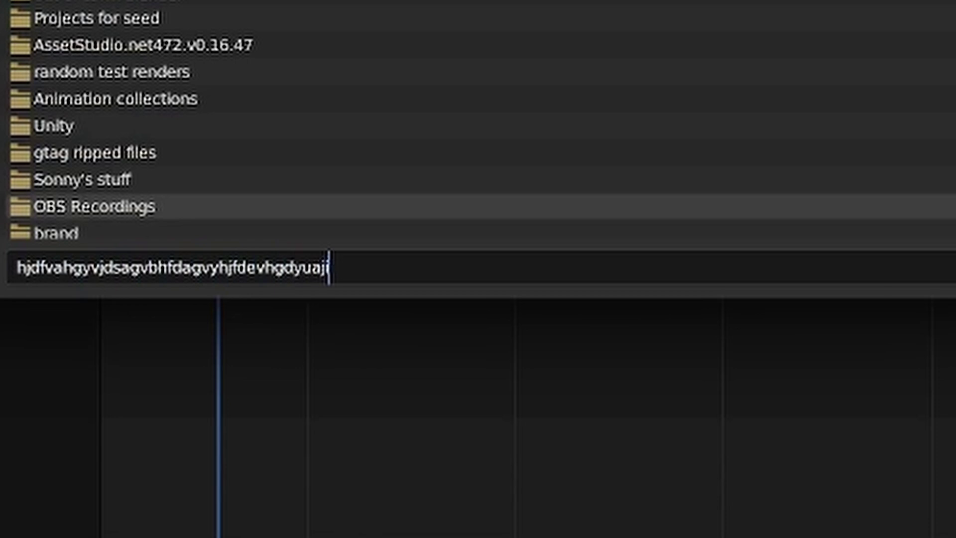
type("sdfnvgyuxvbndgh")
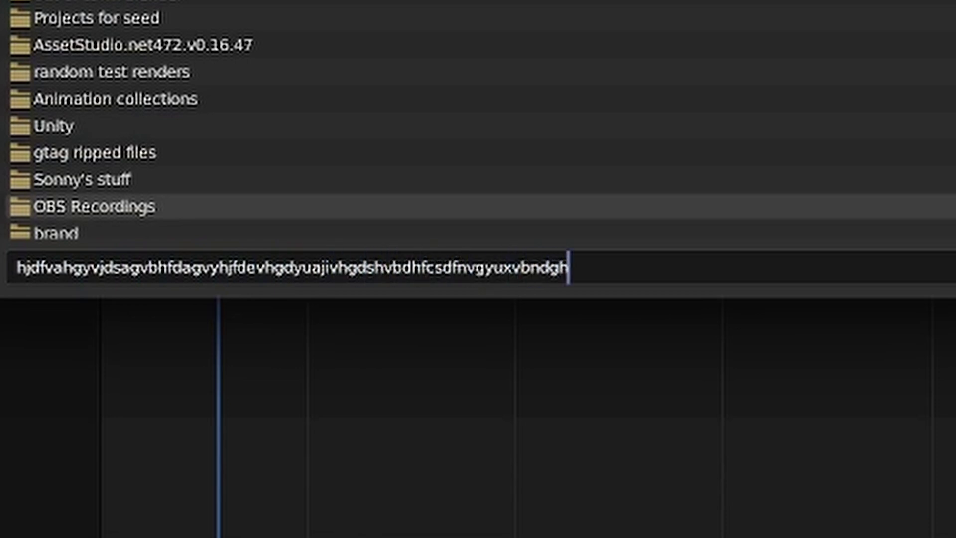
type("vfdgvdfhjvbhjdvdsjhkcvsxunvkjjsgsdbcs")
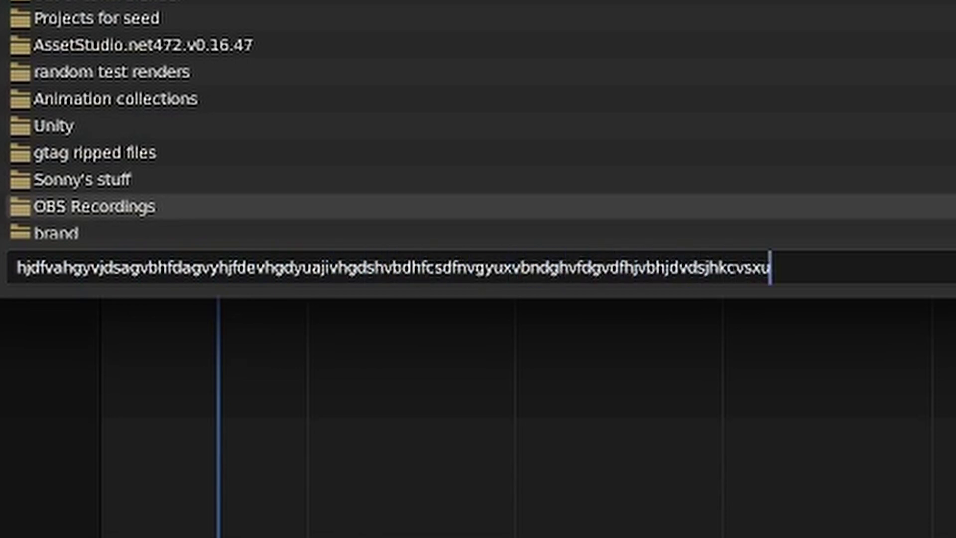
type("ybvdshjgv")
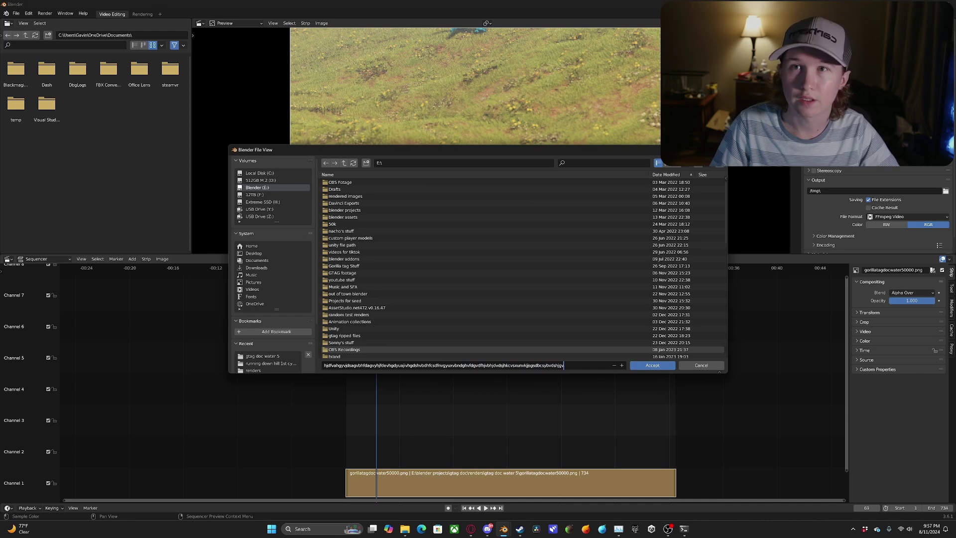
left_click(652, 364)
scroll(846, 222, "down", 1)
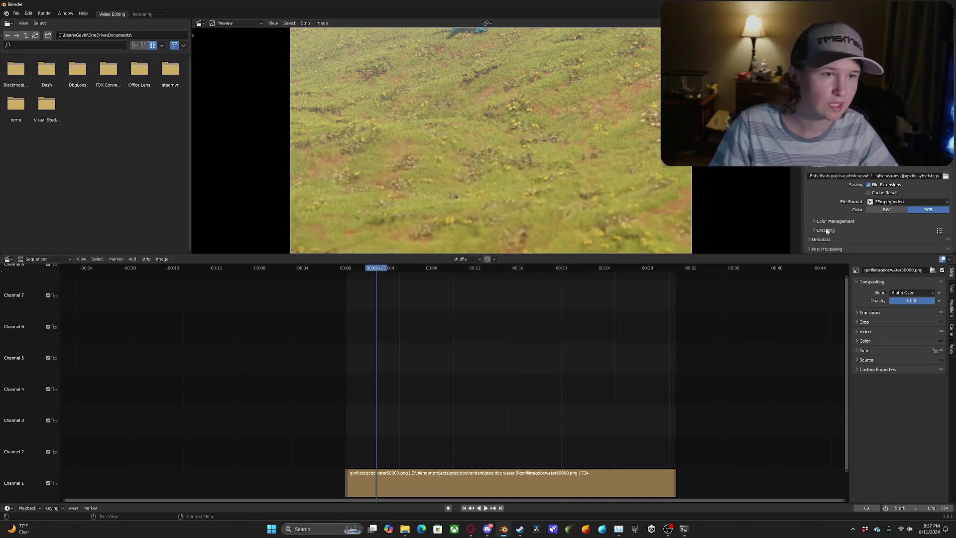
- Expand Encoding to verify the MPEG-4 container, then show Render Properties
left_click(848, 229)
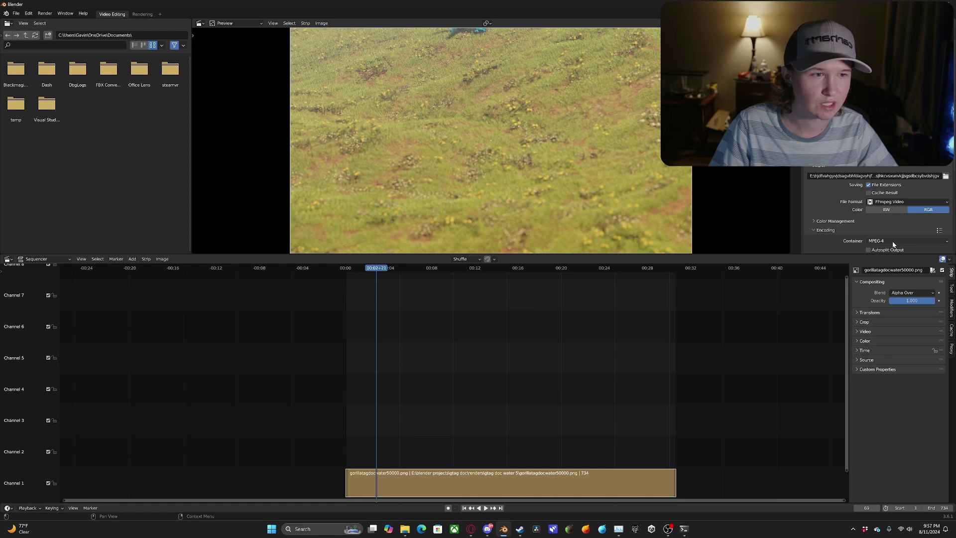
scroll(845, 206, "up", 1)
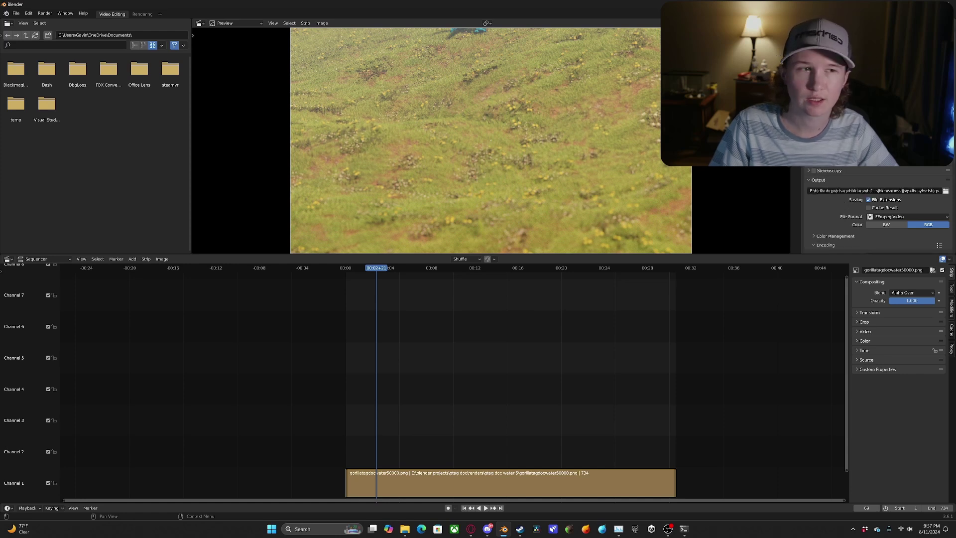
left_click(796, 47)
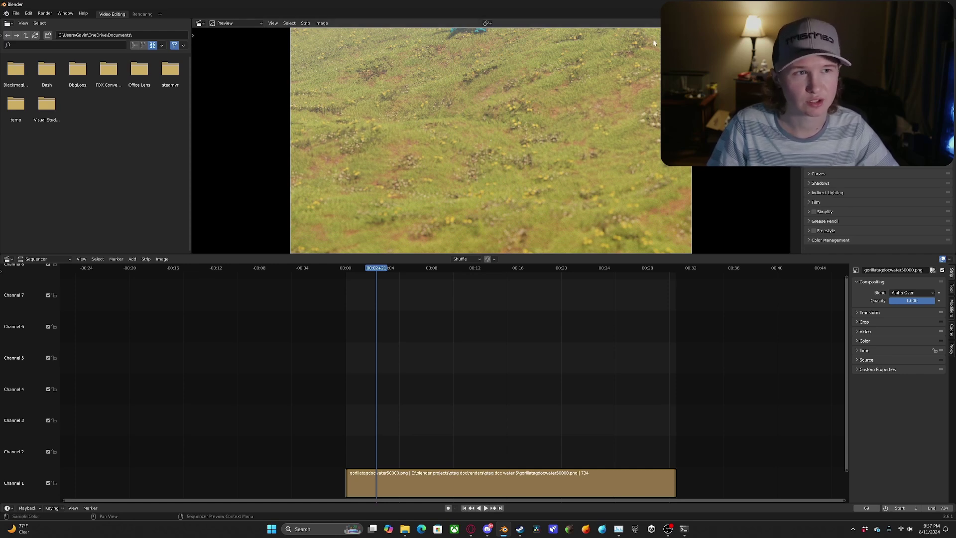
- Render the sequencer's image strip as an MPEG-4 video animation with Ctrl+F12
key("ctrl+F12")
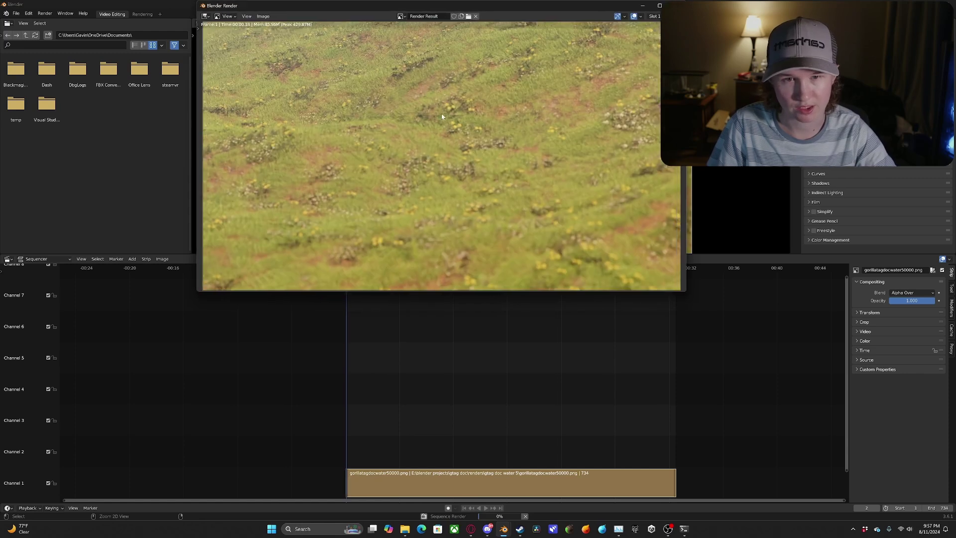